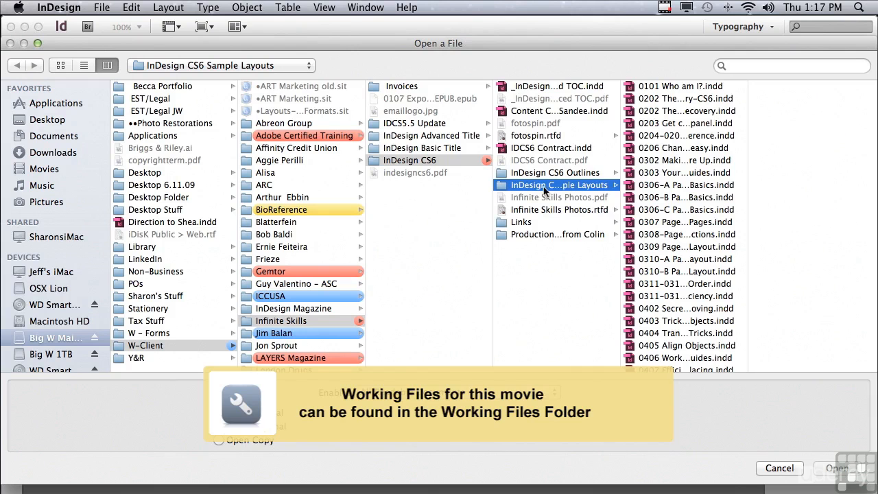
- Open the document "0703 Make Align to Baseline Grid Work.indd" from the InDesign CS6 Sample Layouts folder
{"action": "left_click_drag", "start_coordinate": [750, 165], "coordinate": [752, 168]}
{"action": "scroll", "coordinate": [654, 329], "scroll_direction": "down", "scroll_amount": 10}
{"action": "left_click", "coordinate": [654, 328]}
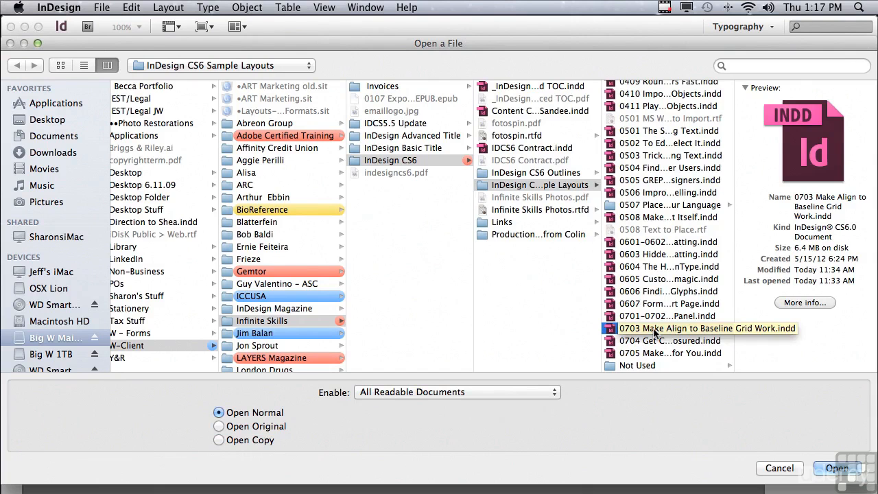
{"action": "left_click", "coordinate": [828, 468]}
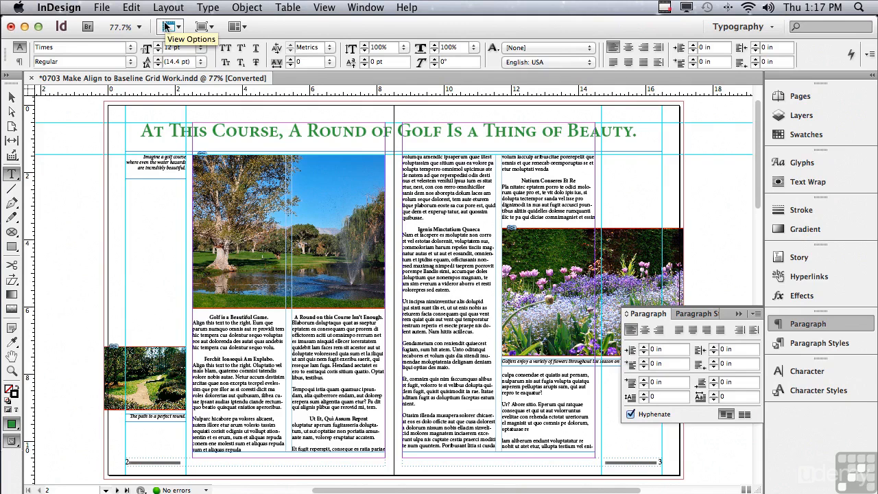
- Show the baseline grid and compare the body text lines in the columns below the lake photo with it
{"action": "left_click", "coordinate": [164, 26]}
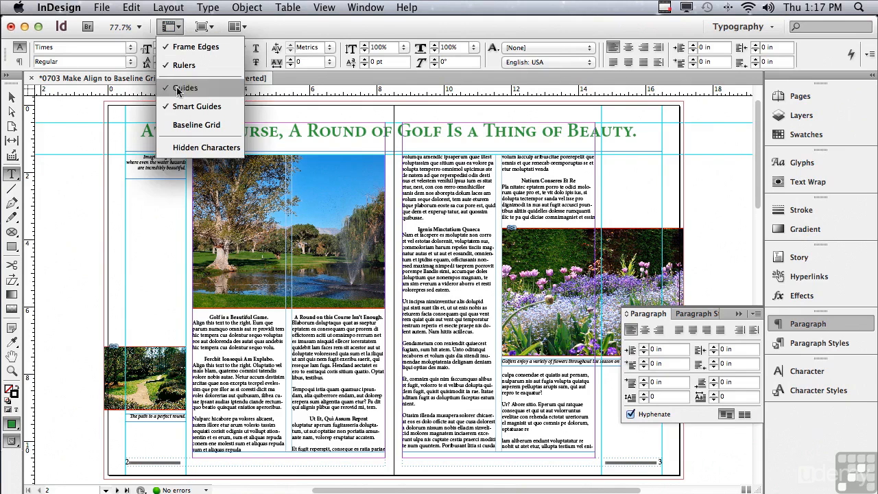
{"action": "left_click", "coordinate": [184, 126]}
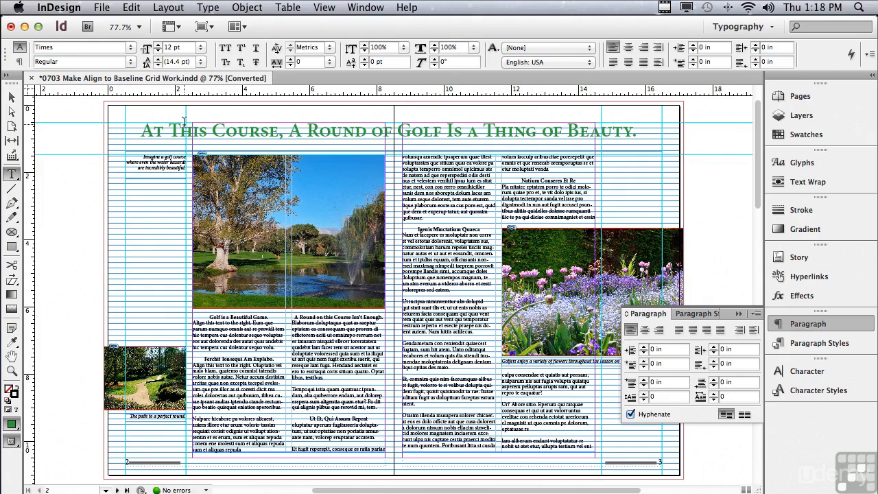
{"action": "key", "text": "z"}
{"action": "left_click_drag", "start_coordinate": [183, 299], "coordinate": [491, 405]}
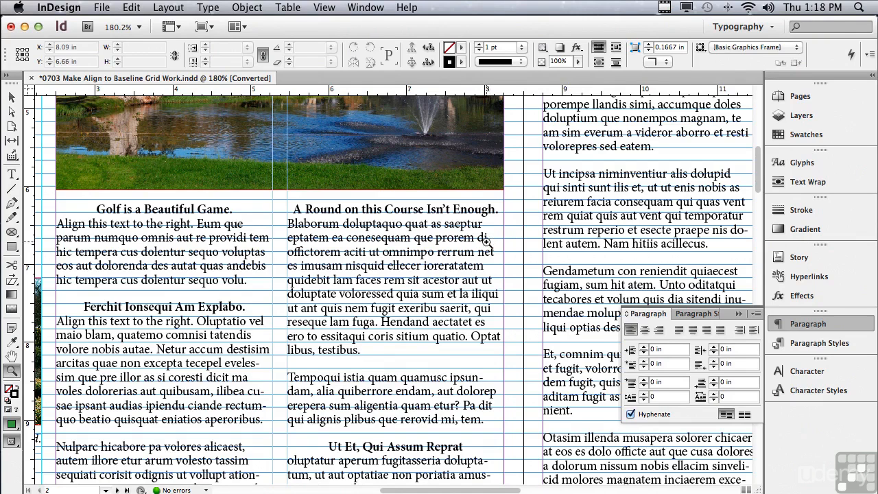
{"action": "left_click_drag", "start_coordinate": [754, 165], "coordinate": [755, 194]}
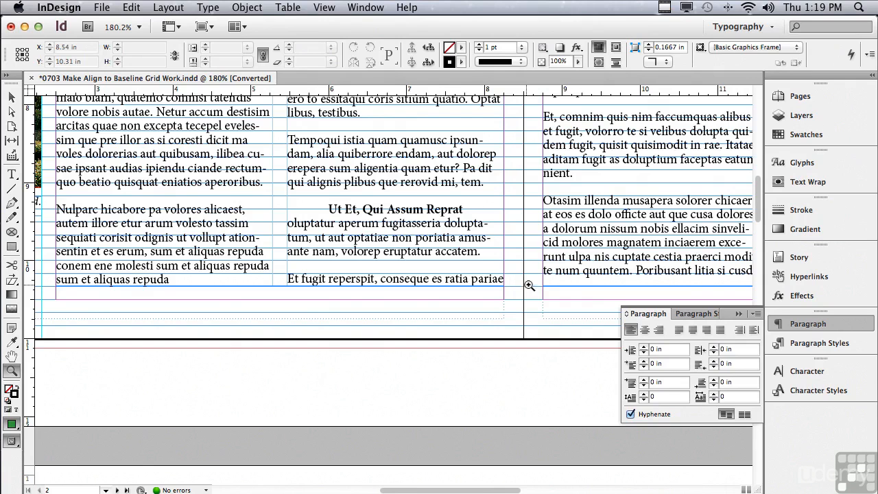
{"action": "scroll", "coordinate": [758, 211], "scroll_direction": "up", "scroll_amount": 1}
{"action": "left_click_drag", "start_coordinate": [757, 211], "coordinate": [756, 182]}
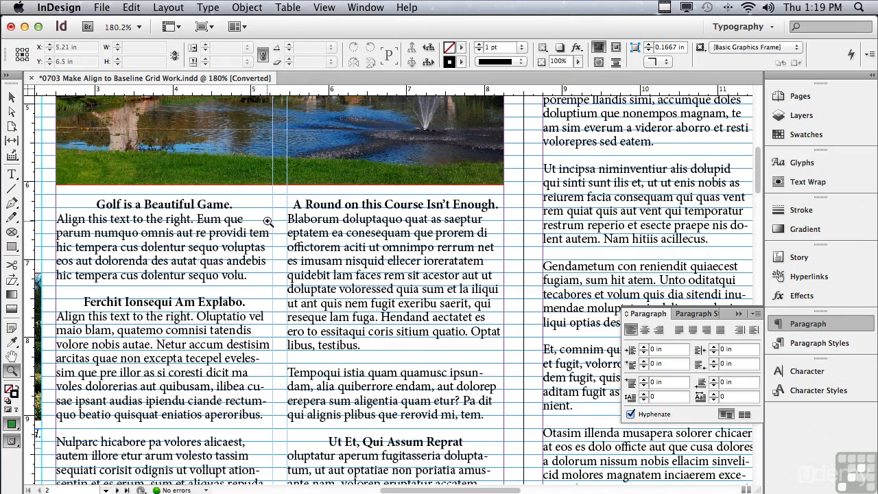
- Select all text of the story that starts with "Golf is a Beautiful Game." and align it to the baseline grid
{"action": "left_click", "coordinate": [13, 174]}
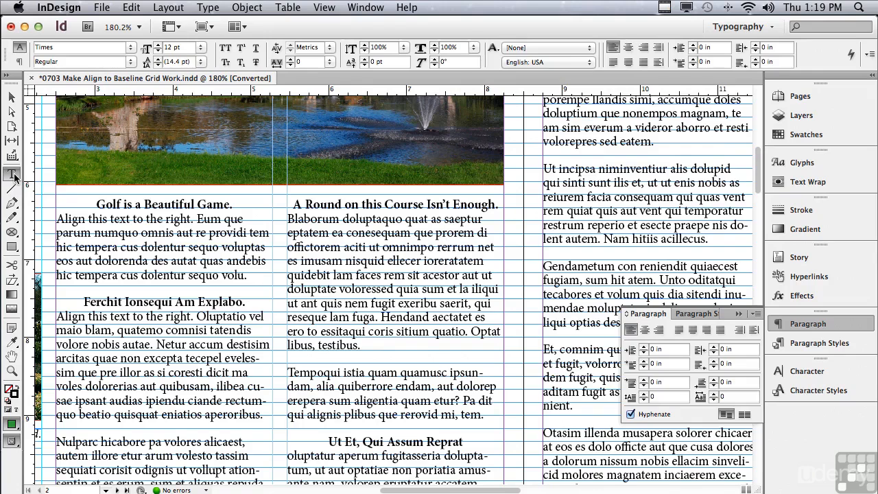
{"action": "left_click", "coordinate": [129, 205]}
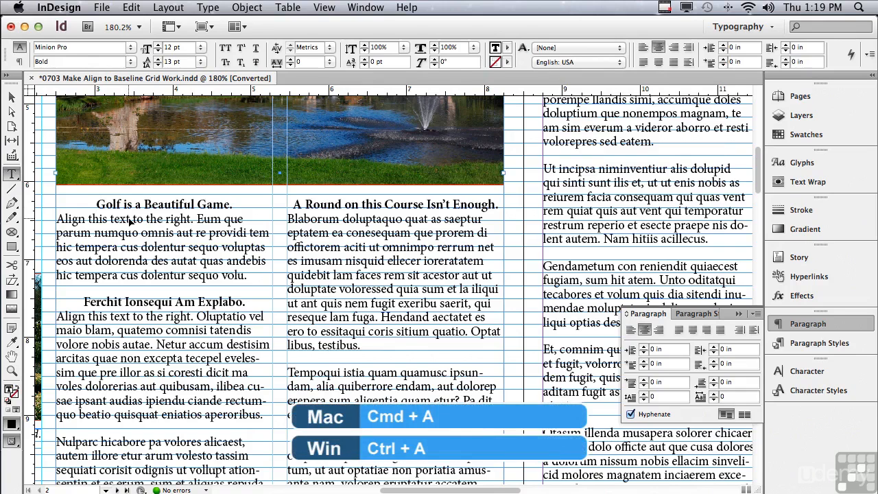
{"action": "key", "text": "super+a"}
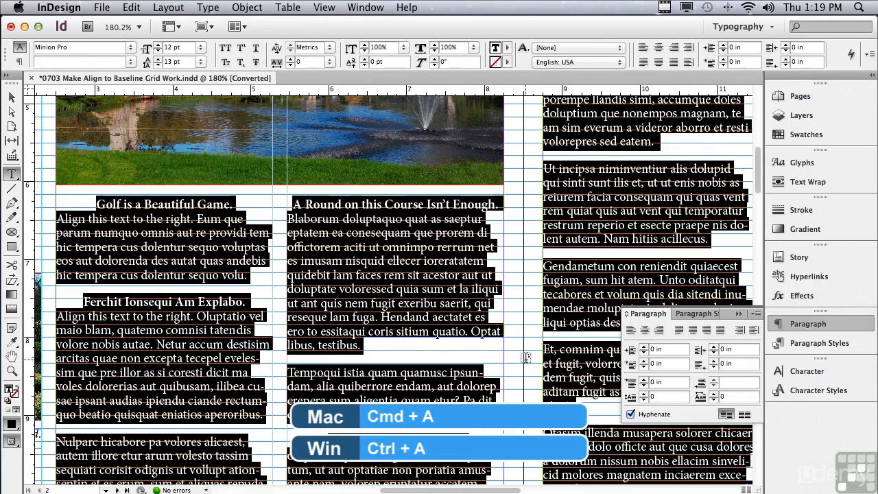
{"action": "left_click", "coordinate": [744, 416]}
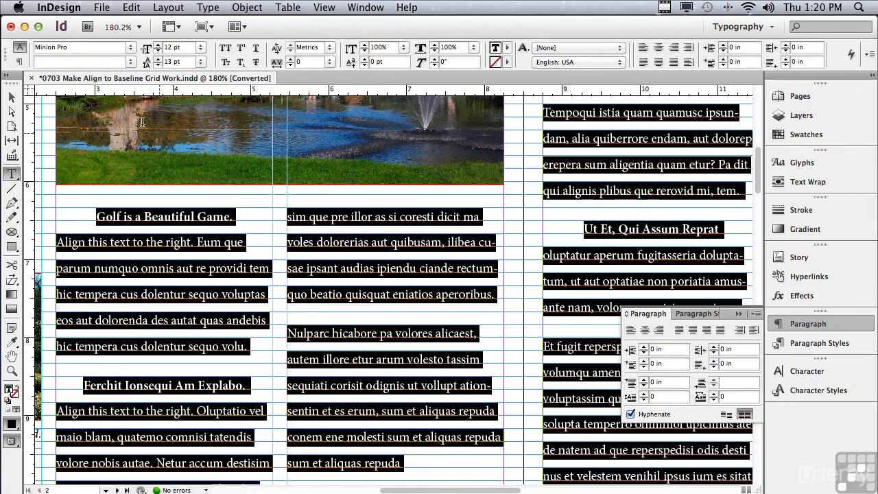
- Review the baseline grid's start, reference point and increment in the Grids preferences, leaving the settings as they are
{"action": "left_click", "coordinate": [60, 9]}
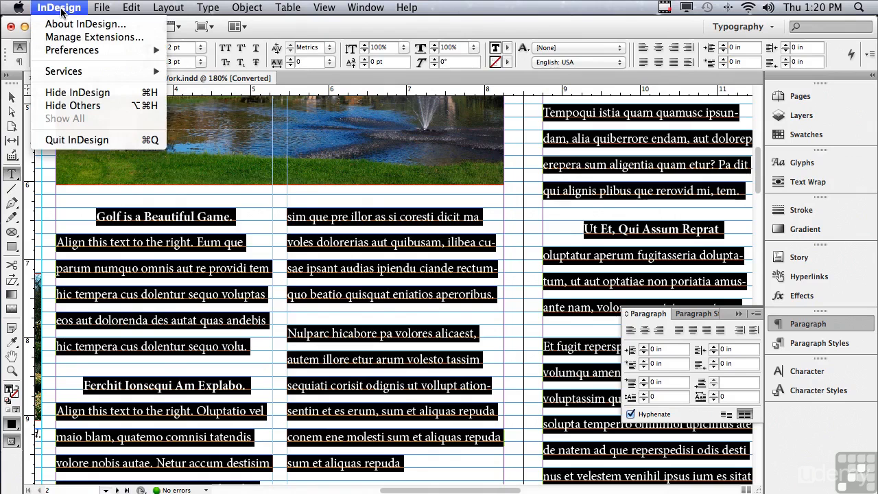
{"action": "mouse_move", "coordinate": [69, 52]}
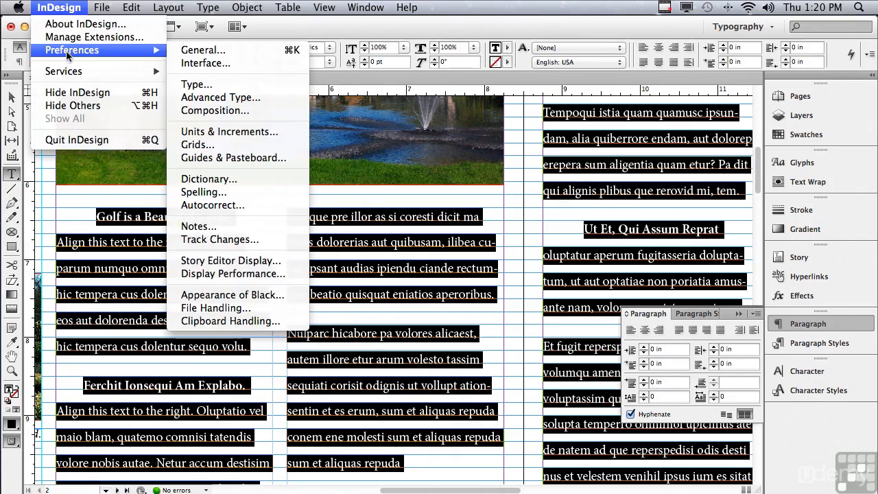
{"action": "left_click", "coordinate": [196, 144]}
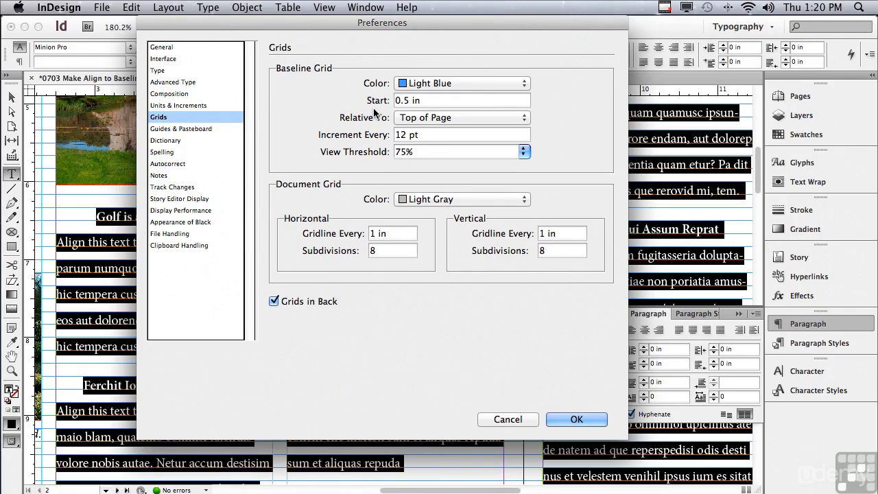
{"action": "left_click", "coordinate": [469, 120]}
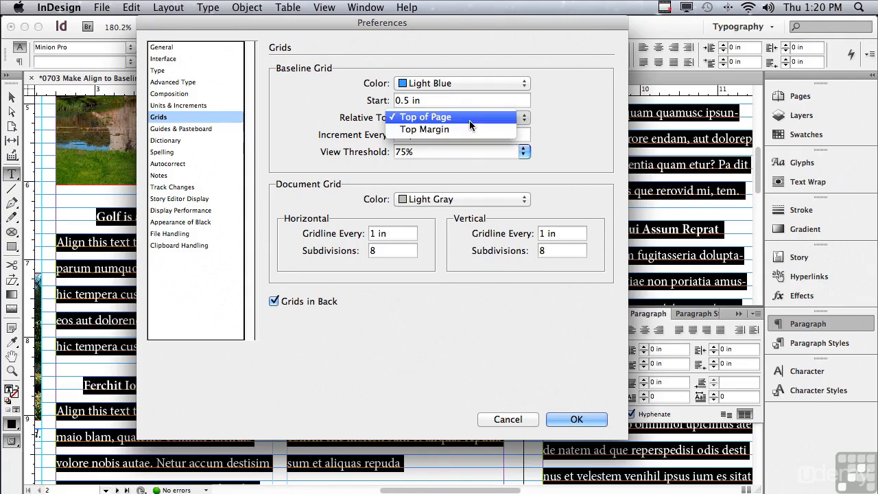
{"action": "left_click", "coordinate": [332, 116]}
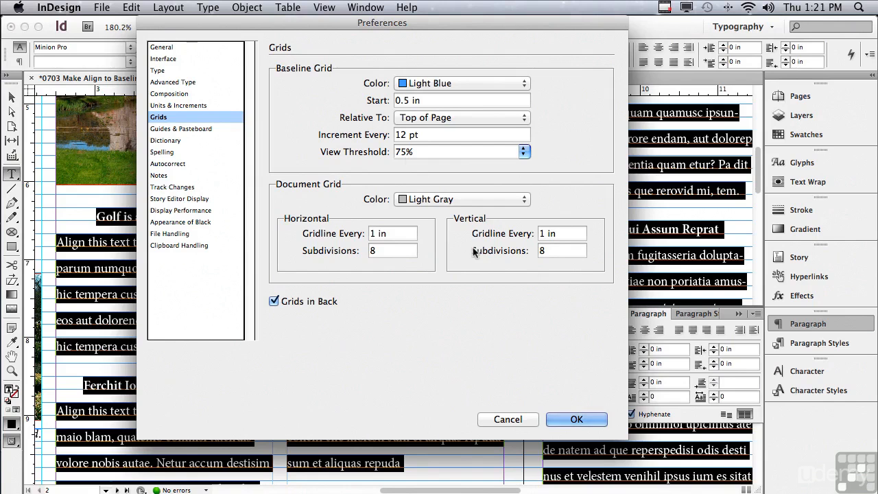
{"action": "left_click", "coordinate": [574, 419]}
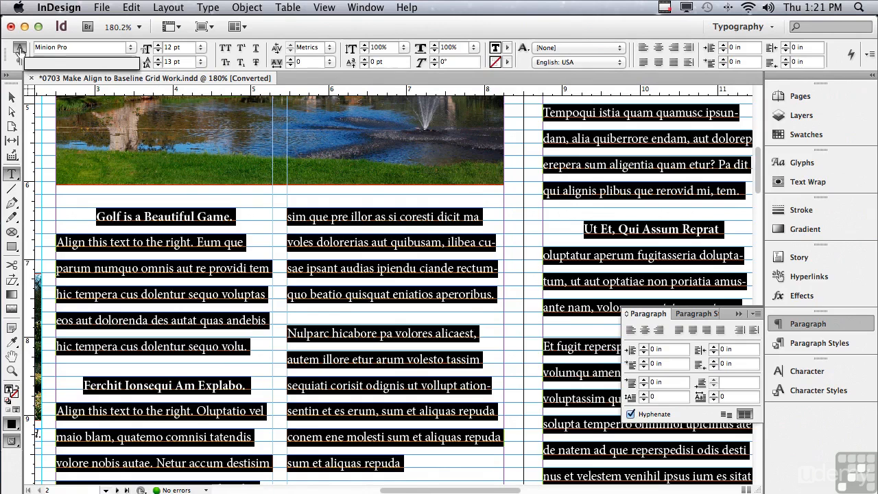
- Set the leading of the selected story text to 12 pt and check the line alignment across the columns
{"action": "left_click", "coordinate": [158, 65]}
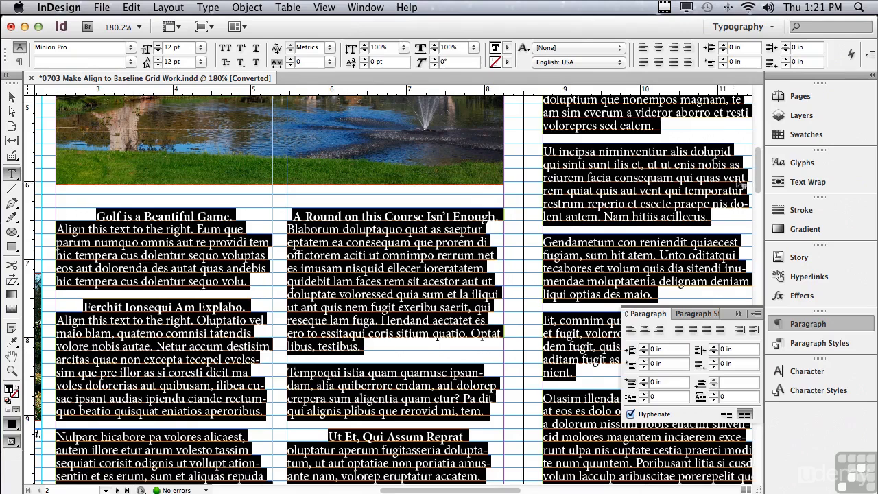
{"action": "scroll", "coordinate": [758, 175], "scroll_direction": "down", "scroll_amount": 5}
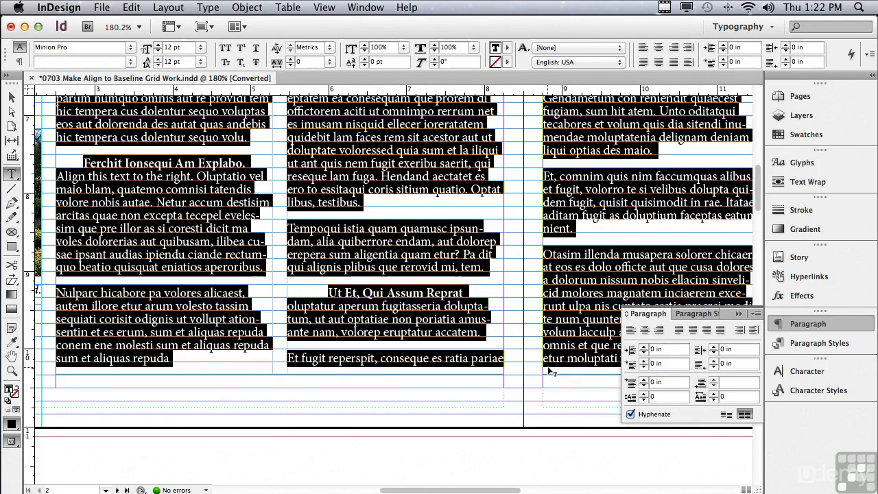
{"action": "scroll", "coordinate": [756, 202], "scroll_direction": "up", "scroll_amount": 3}
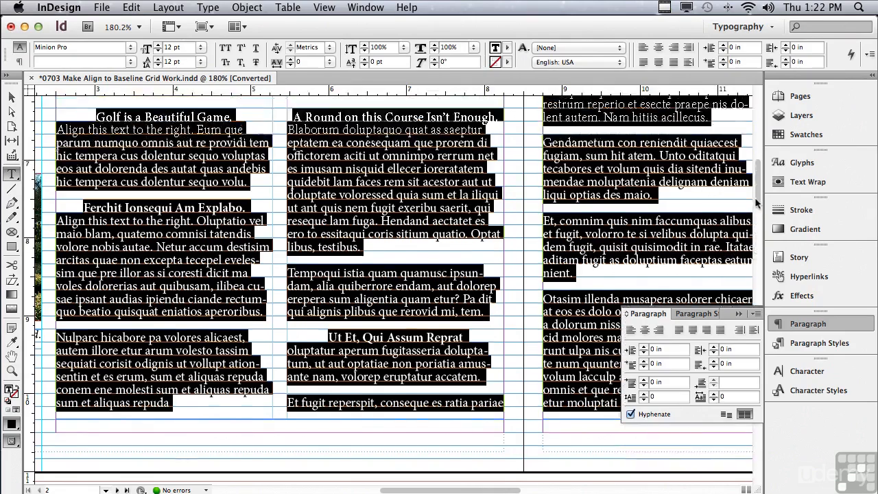
{"action": "left_click_drag", "start_coordinate": [757, 202], "coordinate": [757, 176]}
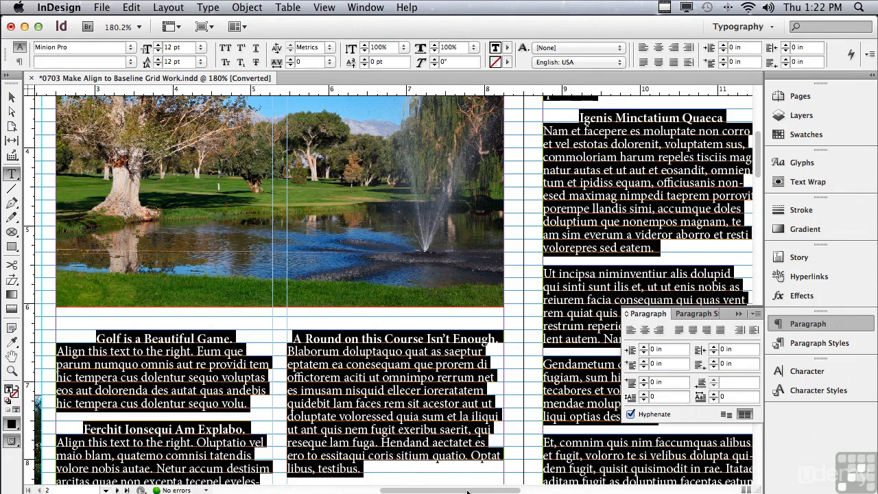
- Turn on a custom baseline grid for the "Imagine a golf course" caption frame, keeping it relative to the top inset
{"action": "scroll", "coordinate": [467, 491], "scroll_direction": "left", "scroll_amount": 10}
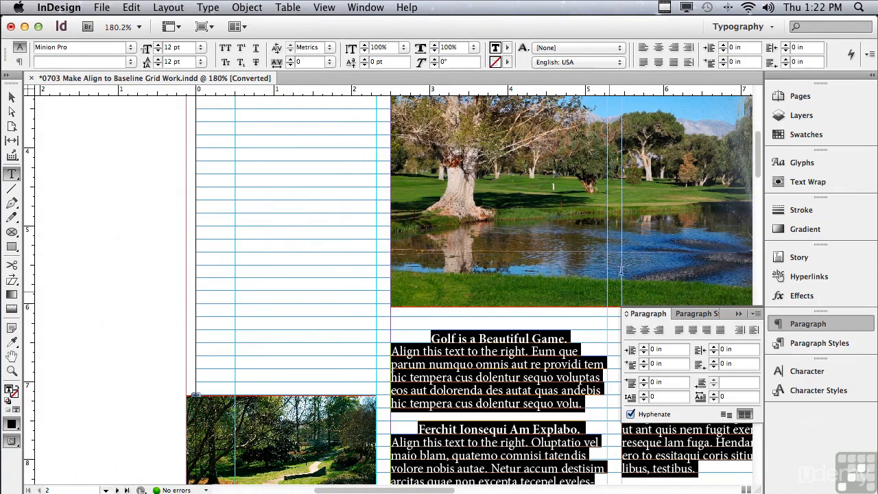
{"action": "left_click_drag", "start_coordinate": [757, 166], "coordinate": [755, 147]}
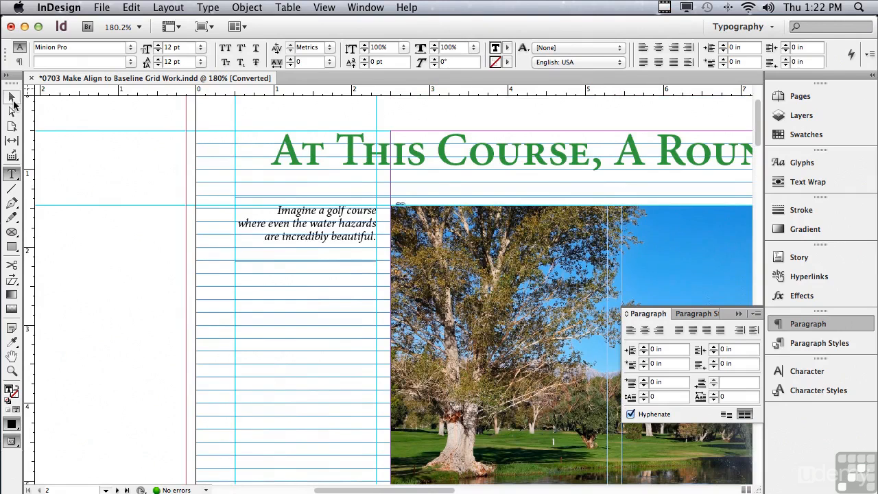
{"action": "left_click", "coordinate": [12, 99]}
{"action": "left_click", "coordinate": [288, 215]}
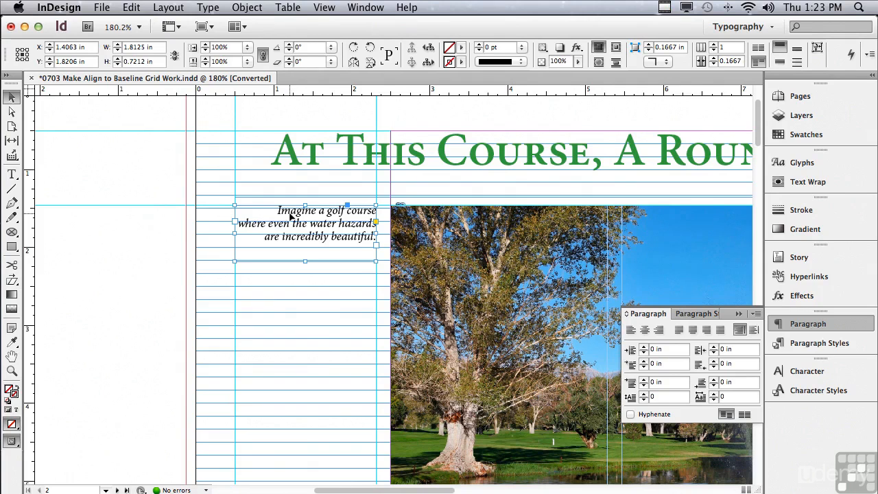
{"action": "left_click", "coordinate": [246, 7]}
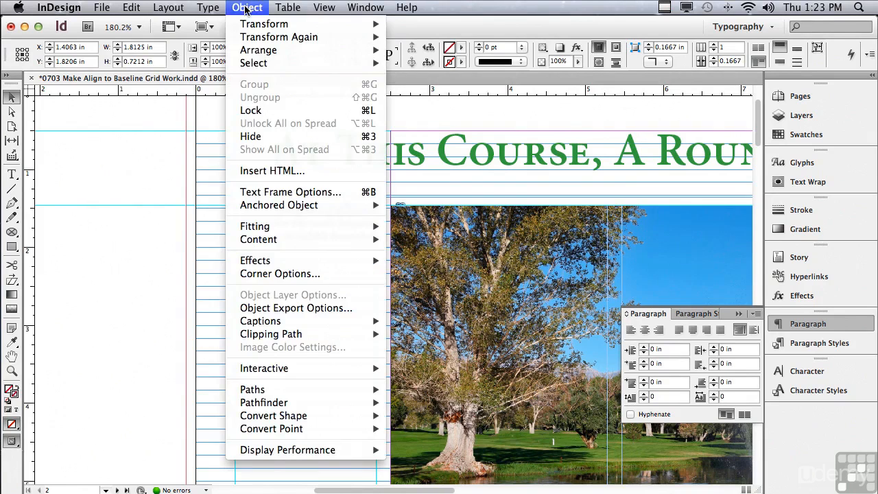
{"action": "left_click", "coordinate": [249, 196]}
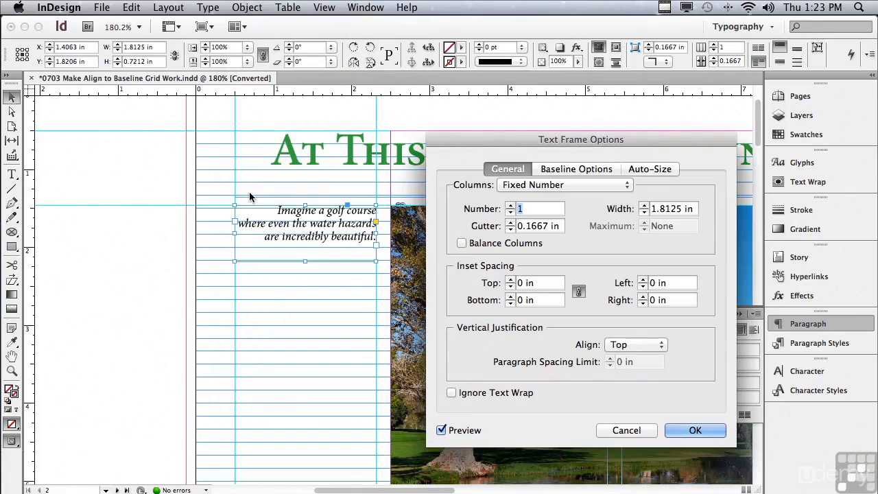
{"action": "left_click", "coordinate": [590, 169]}
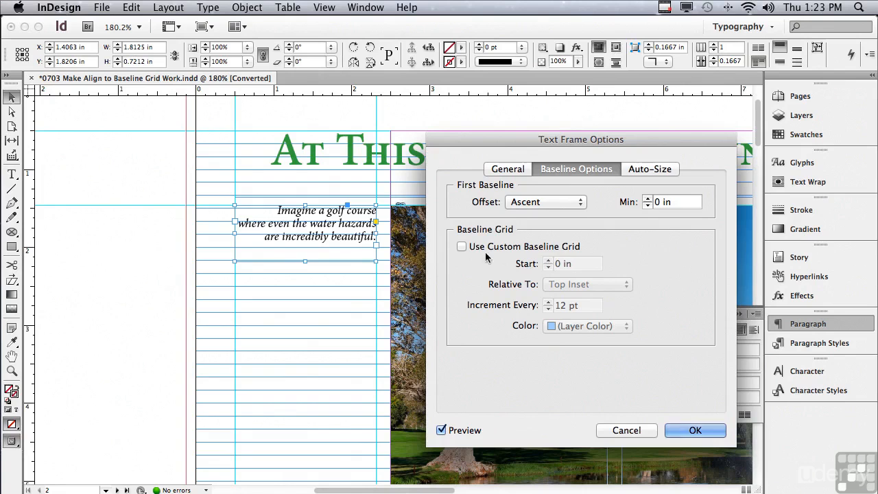
{"action": "left_click", "coordinate": [461, 247]}
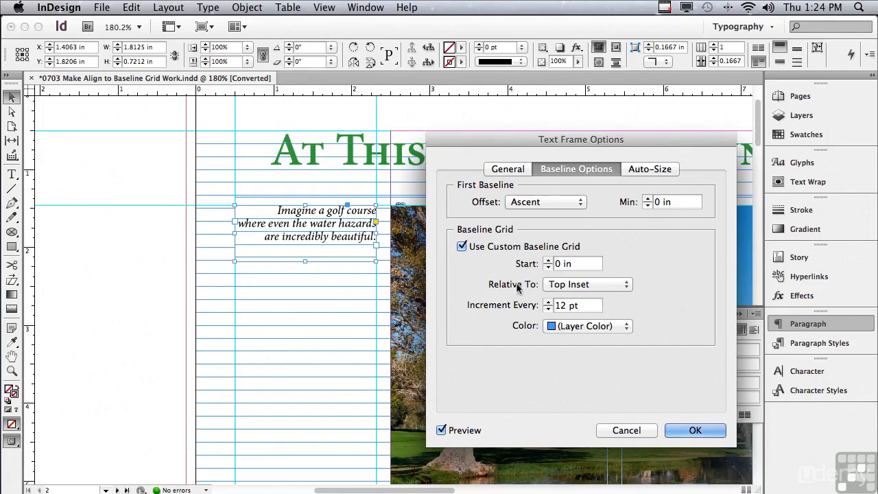
{"action": "left_click", "coordinate": [563, 287]}
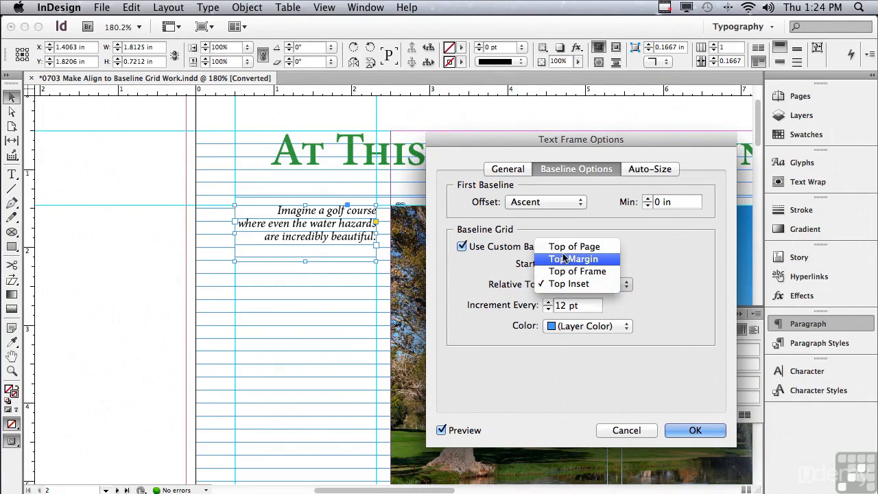
{"action": "left_click", "coordinate": [489, 272]}
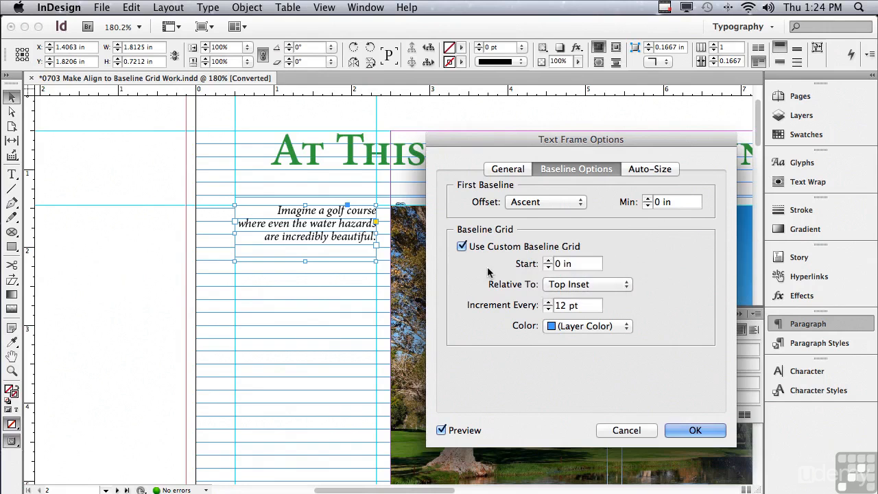
- Set the caption frame's custom baseline grid to increment every 14 pt, colour it Dark Blue, and apply the frame options
{"action": "triple_click", "coordinate": [586, 307]}
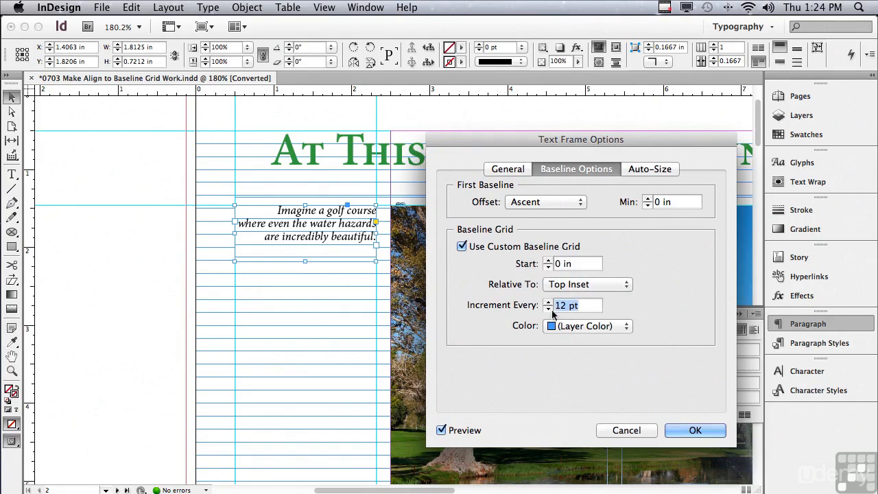
{"action": "left_click", "coordinate": [548, 303]}
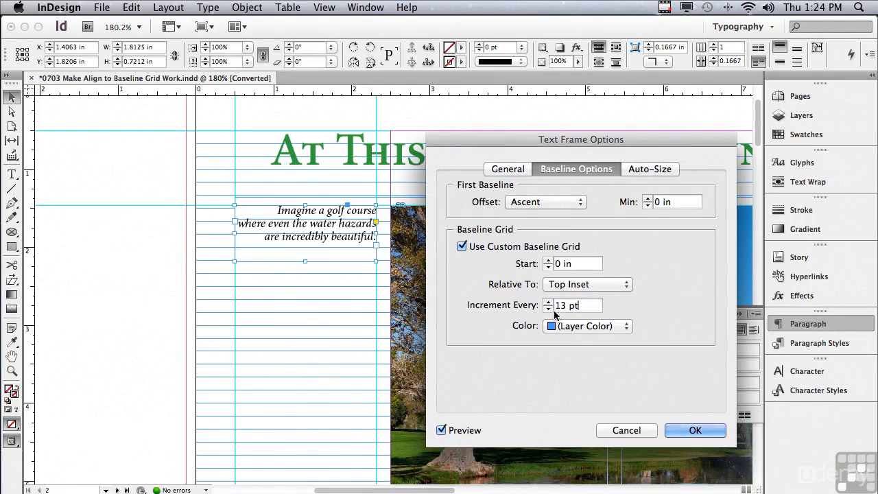
{"action": "left_click", "coordinate": [548, 303]}
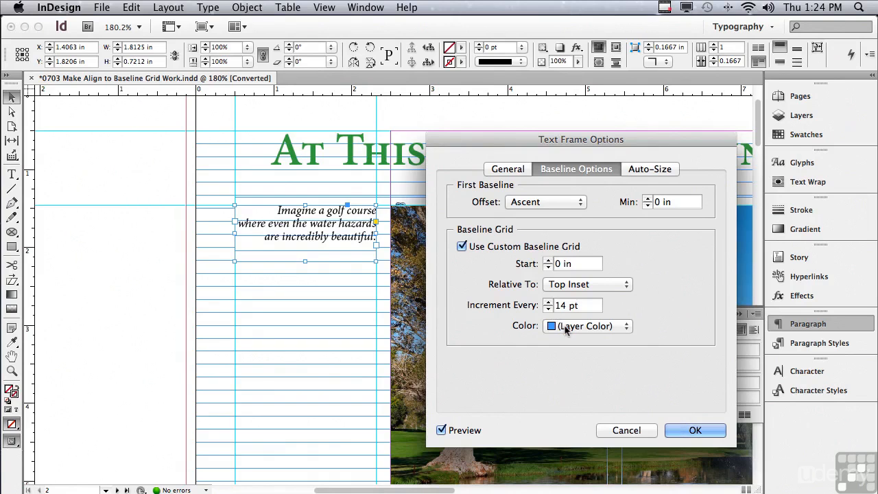
{"action": "left_click", "coordinate": [566, 327]}
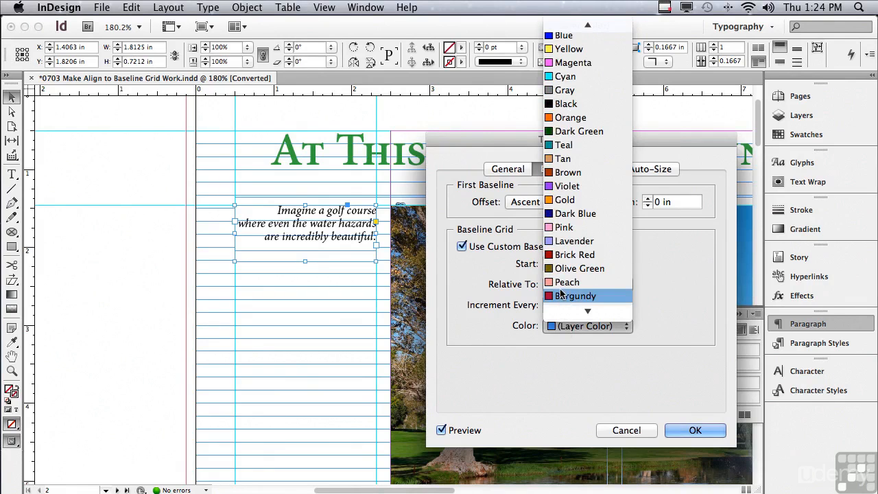
{"action": "left_click", "coordinate": [560, 214]}
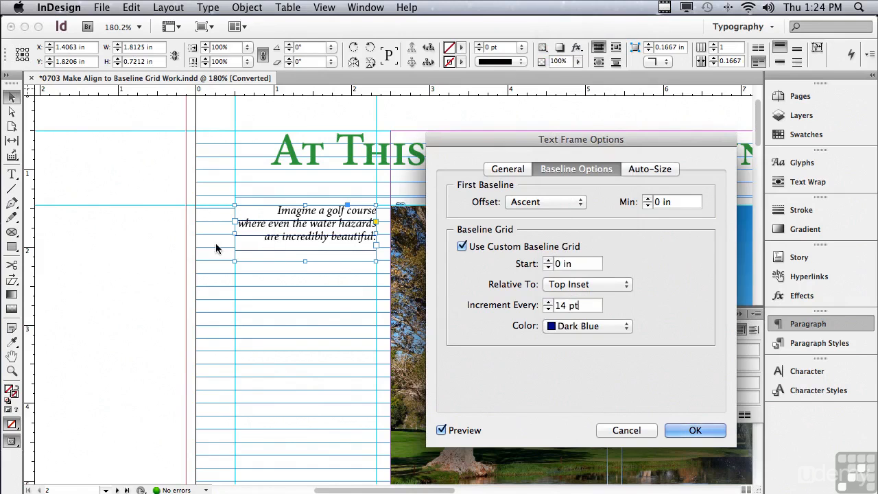
{"action": "left_click", "coordinate": [669, 429]}
- Select all three lines of the "Imagine a golf course" caption and align them to the frame's baseline grid
{"action": "triple_click", "coordinate": [270, 210]}
{"action": "left_click_drag", "start_coordinate": [270, 210], "coordinate": [384, 255]}
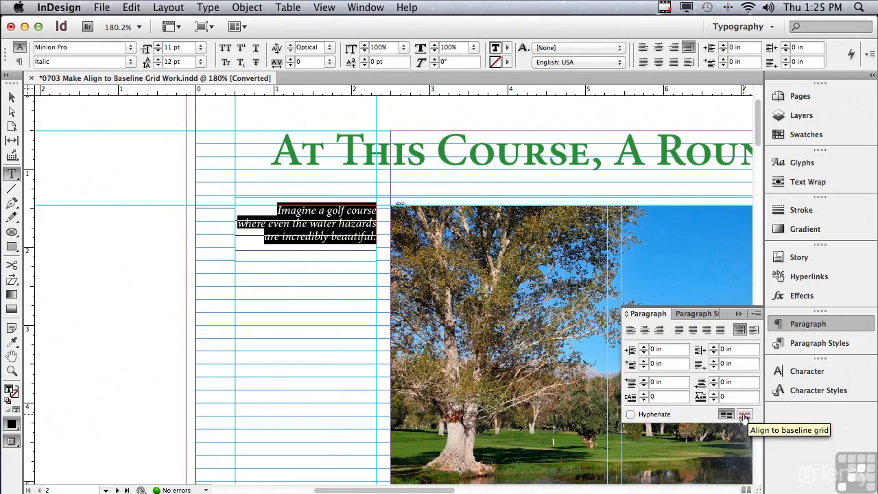
{"action": "left_click", "coordinate": [744, 416]}
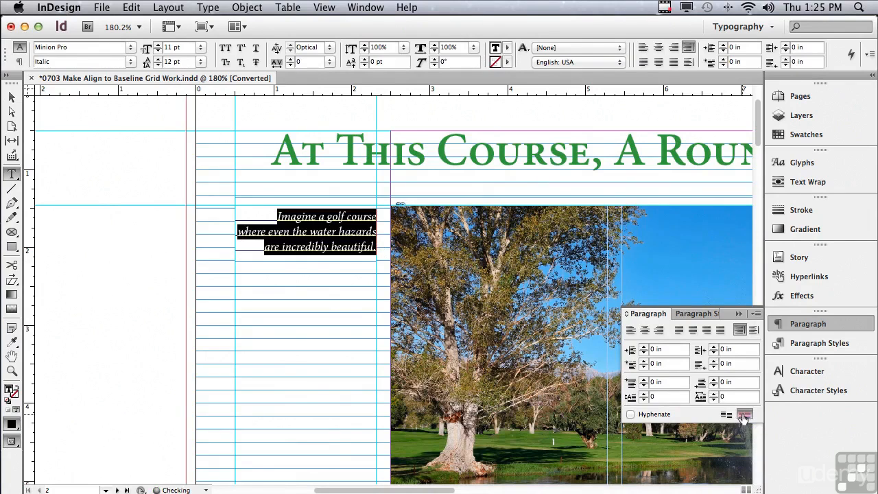